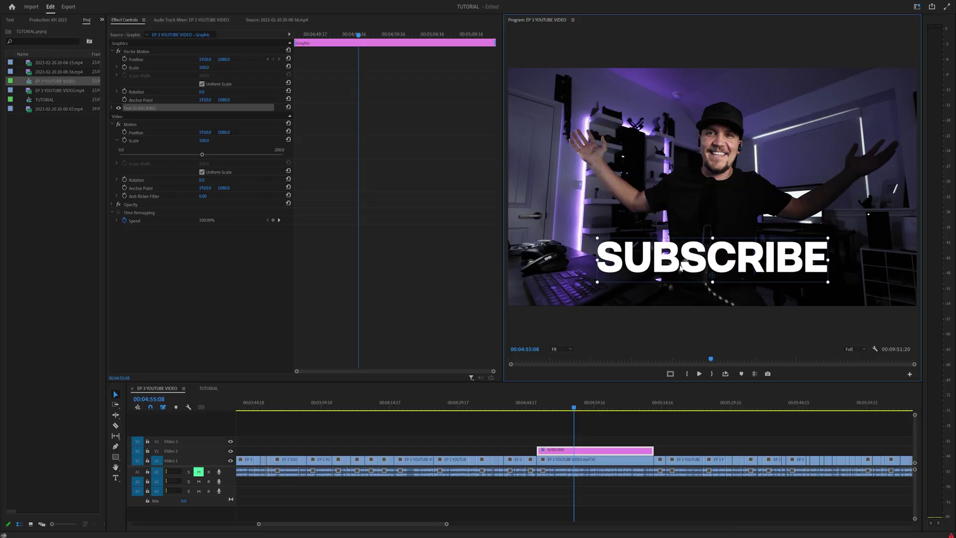
# Move the SUBSCRIBE text up to the middle of the frame, try a horizontal shift, and undo that shift
pyautogui.moveTo(680, 267); pyautogui.dragTo(681, 202)
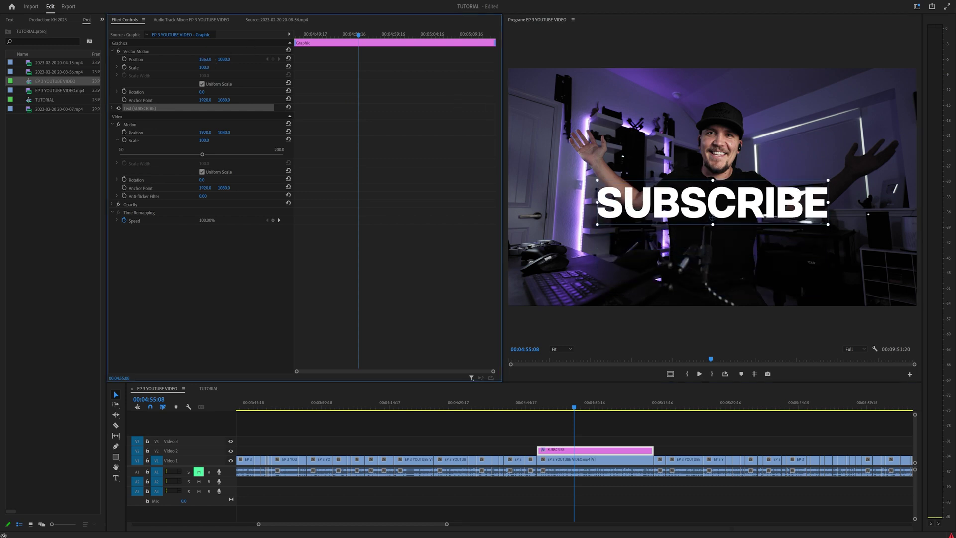
pyautogui.moveTo(204, 59); pyautogui.dragTo(74, 59)
pyautogui.hotkey('ctrl', 'z')
# Keyframe the SUBSCRIBE graphic's vertical position from about 2218 at 00:04:55:08 to about 1754 at 00:04:56:19
pyautogui.moveTo(224, 59); pyautogui.dragTo(646, 59)
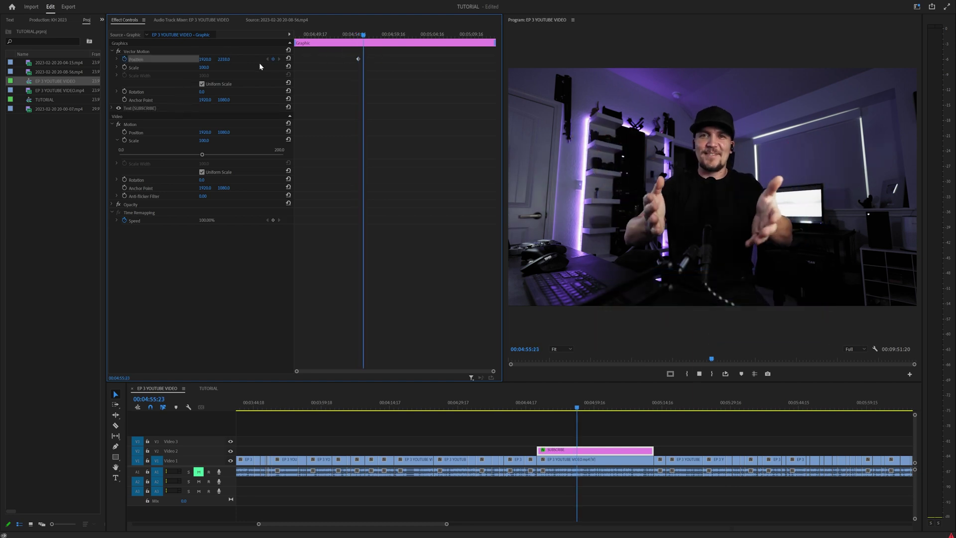
pyautogui.moveTo(224, 59); pyautogui.dragTo(5, 60)
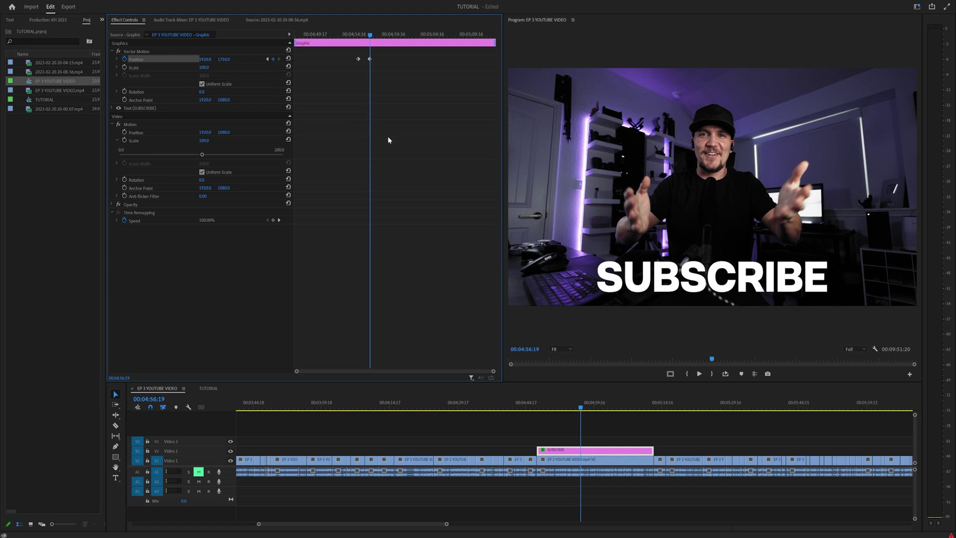
# Play back and scrub through the SUBSCRIBE graphic's slide-up animation to examine its motion
pyautogui.click(575, 404)
pyautogui.press('=')
pyautogui.press('=')
pyautogui.press('=')
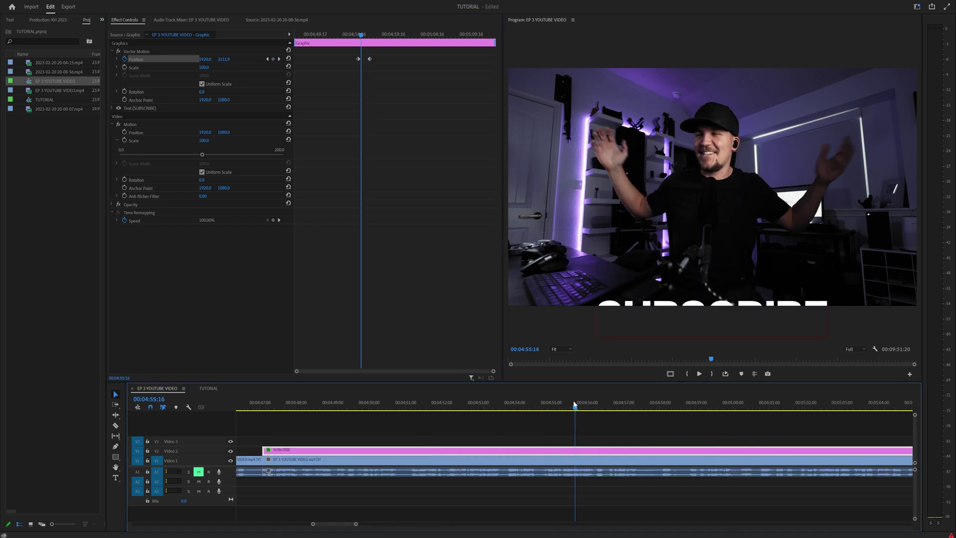
pyautogui.click(552, 405)
pyautogui.press('space')
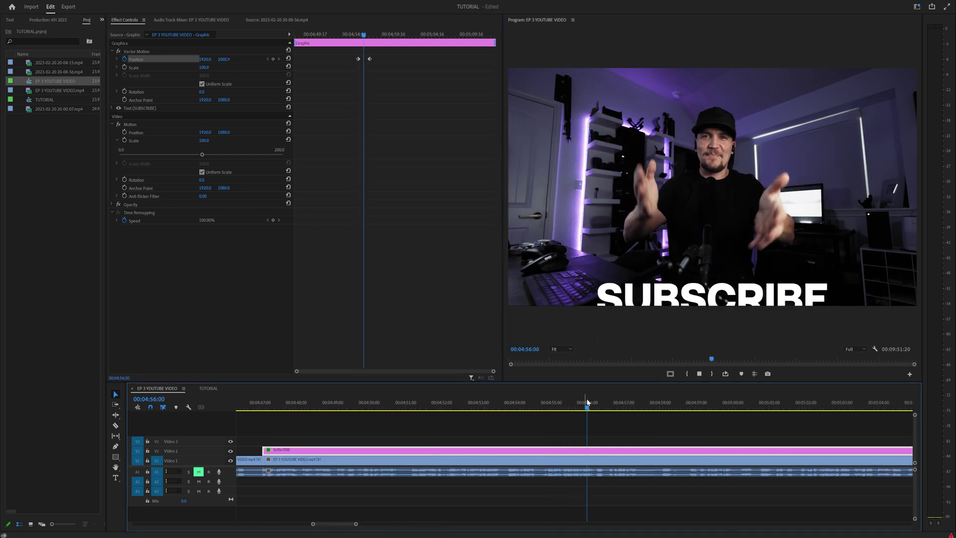
pyautogui.press('space')
pyautogui.moveTo(628, 403); pyautogui.dragTo(610, 404)
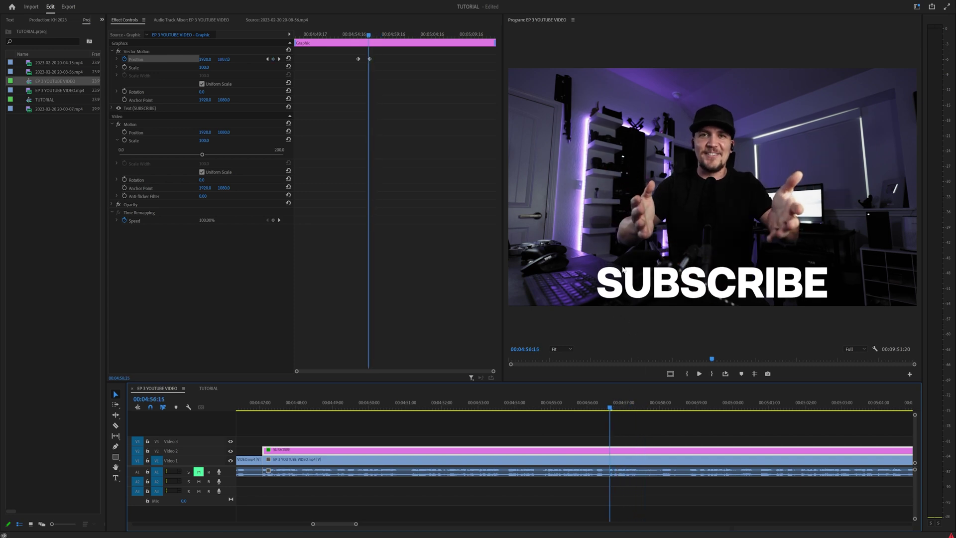
pyautogui.press('space')
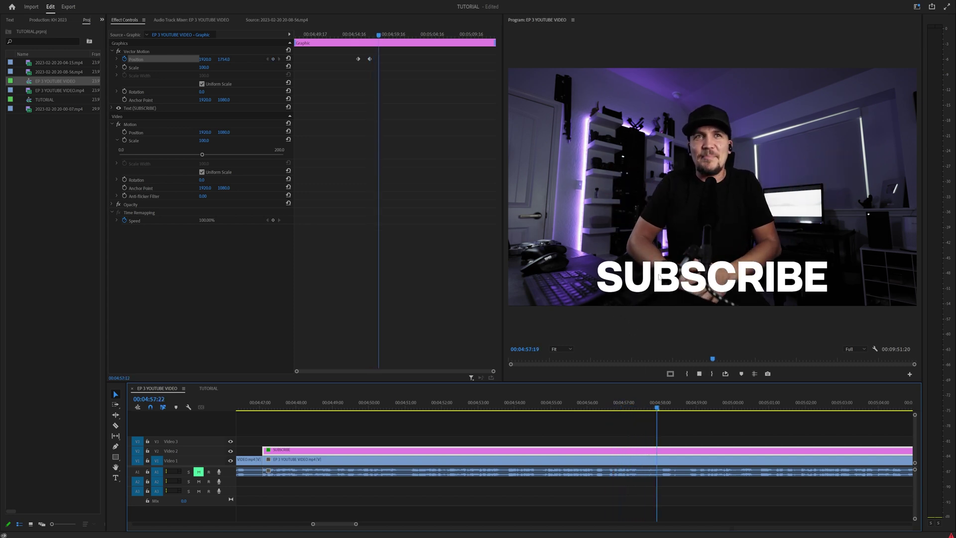
pyautogui.moveTo(658, 404); pyautogui.dragTo(607, 404)
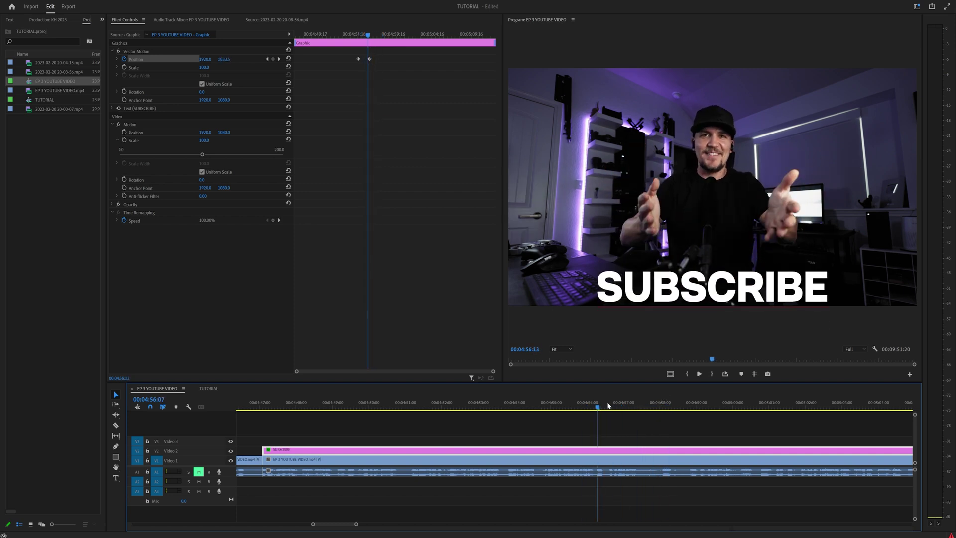
# Apply Ease Out to the first Position keyframe and Ease In to the second
pyautogui.rightClick(358, 59)
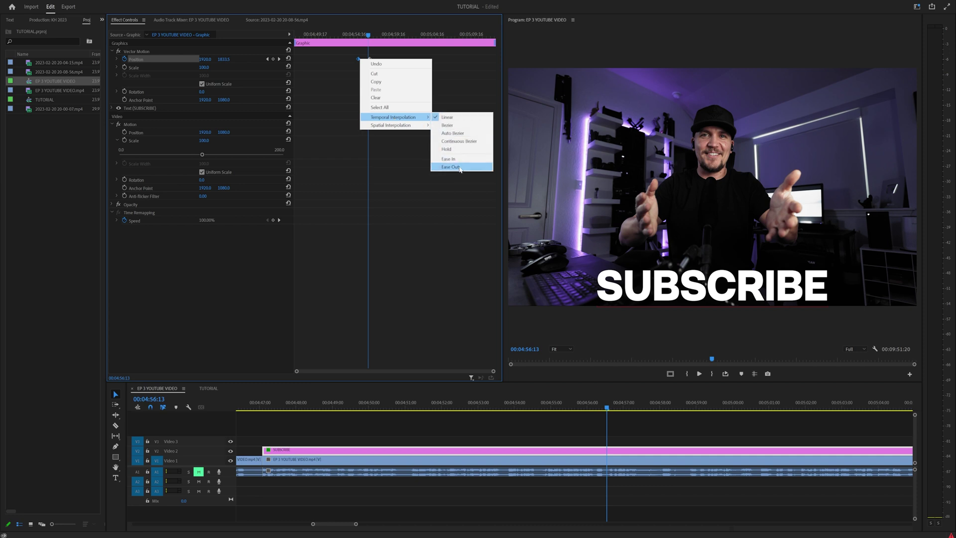
pyautogui.click(459, 168)
pyautogui.rightClick(369, 59)
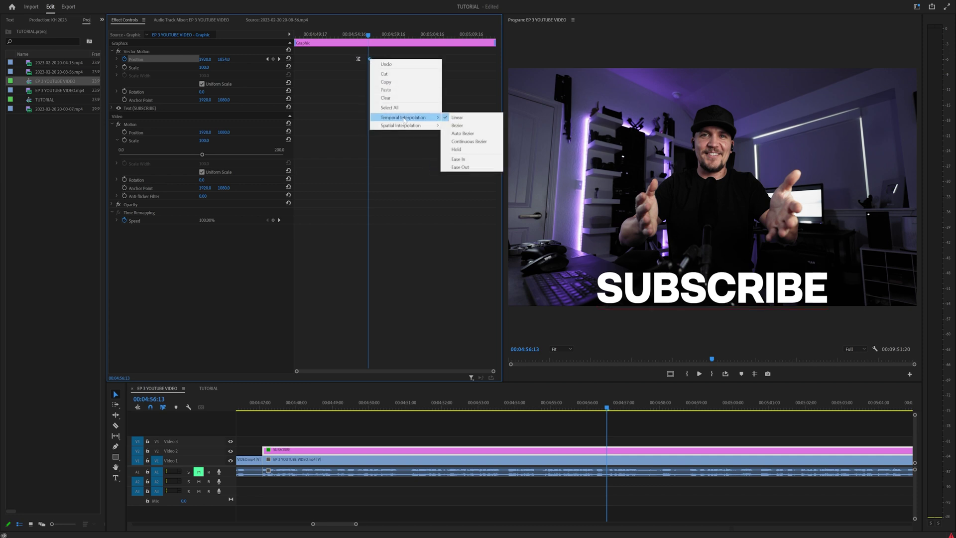
pyautogui.click(458, 160)
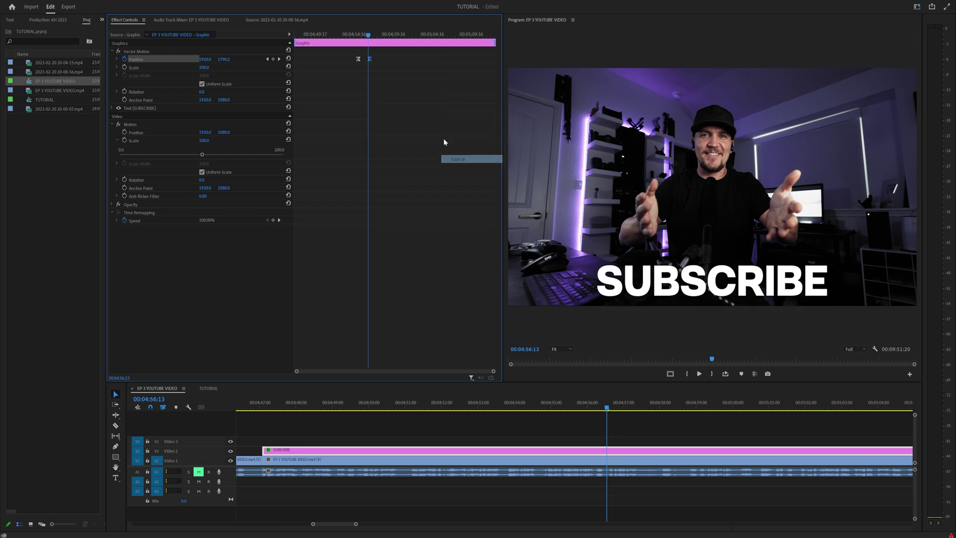
# Replay and scrub through the eased slide-up animation to check how the text starts and stops
pyautogui.click(359, 32)
pyautogui.press('space')
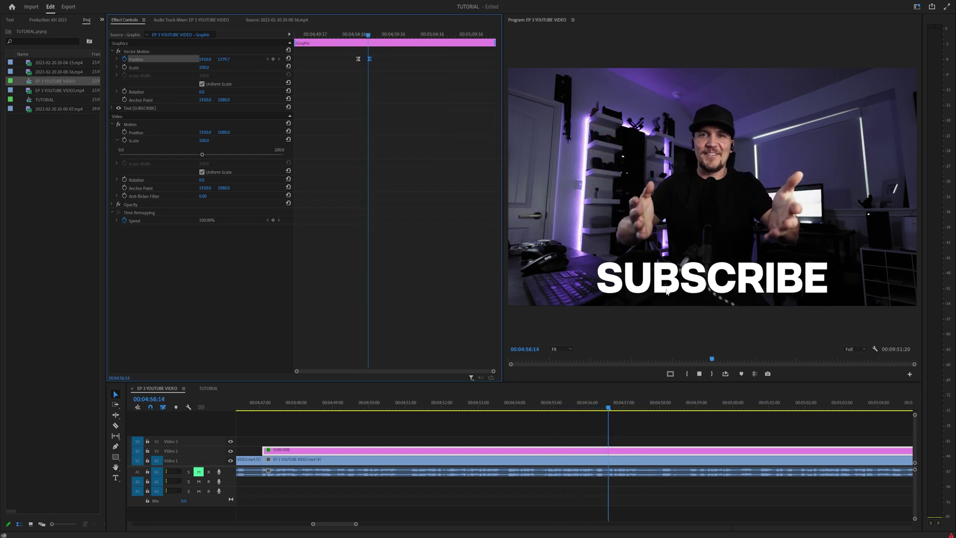
pyautogui.moveTo(634, 402); pyautogui.dragTo(605, 401)
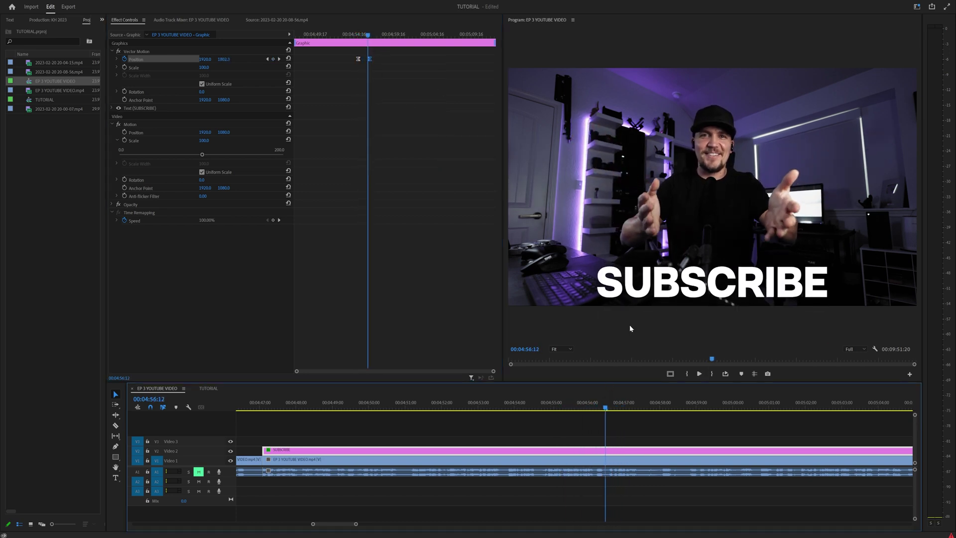
pyautogui.press('space')
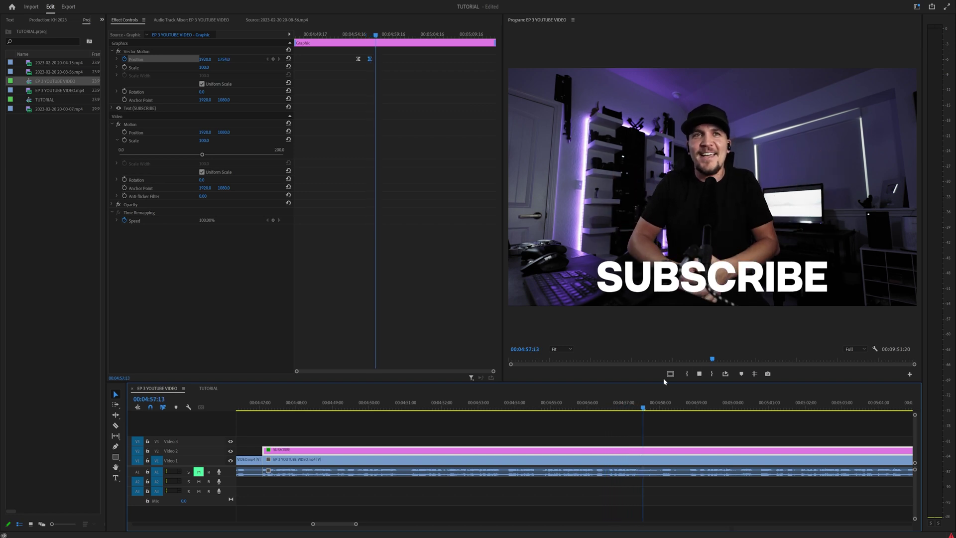
pyautogui.moveTo(638, 401); pyautogui.dragTo(596, 401)
# Undo the easing on both Position keyframes
pyautogui.click(398, 101)
pyautogui.hotkey('ctrl', 'z')
pyautogui.hotkey('ctrl', 'z')
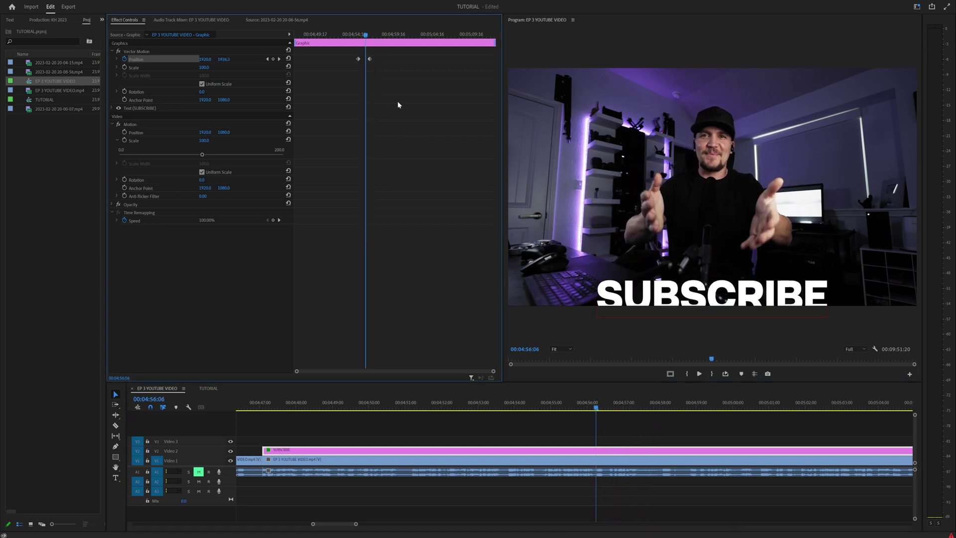
# Assign the 1 key as the Effect Controls shortcut for Keyframe Temporal Interpolation - Ease Out
pyautogui.click(13, 1)
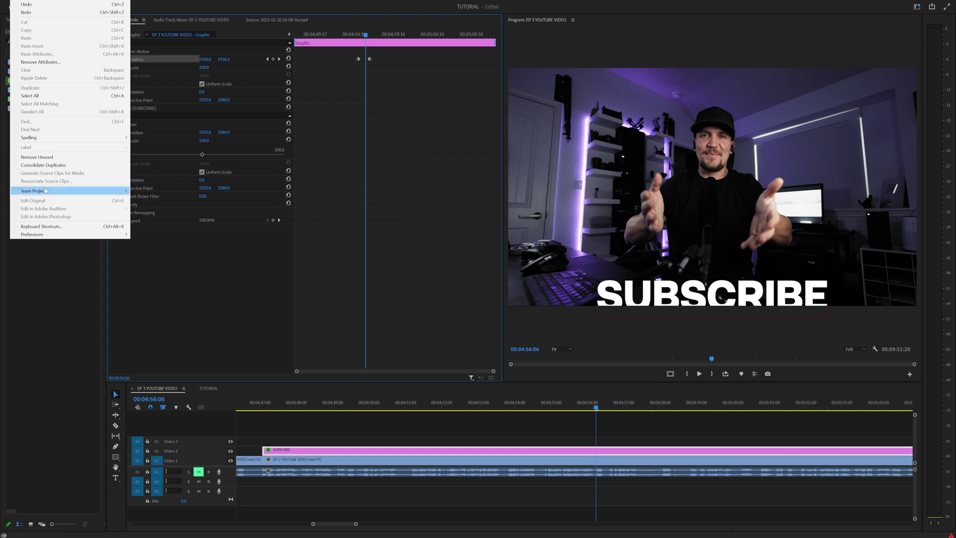
pyautogui.click(42, 226)
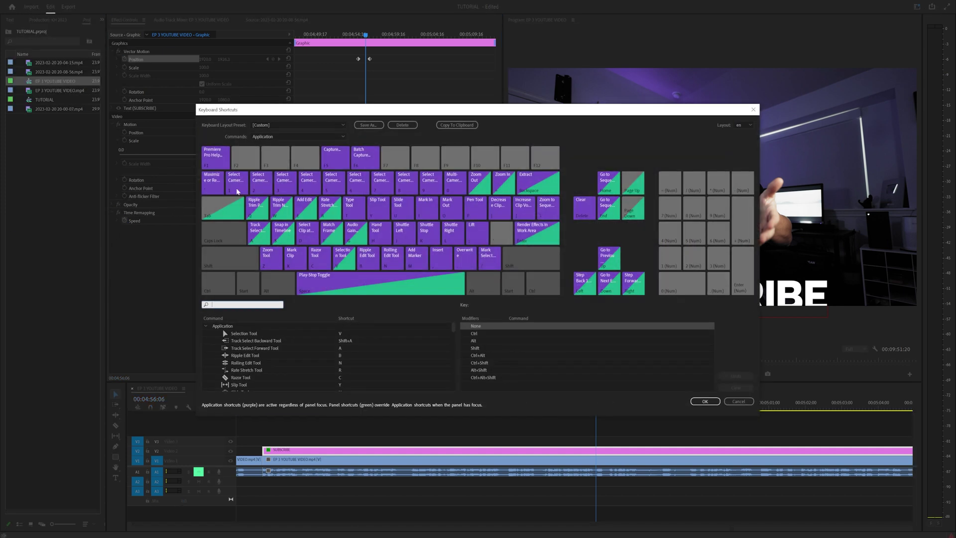
pyautogui.click(245, 184)
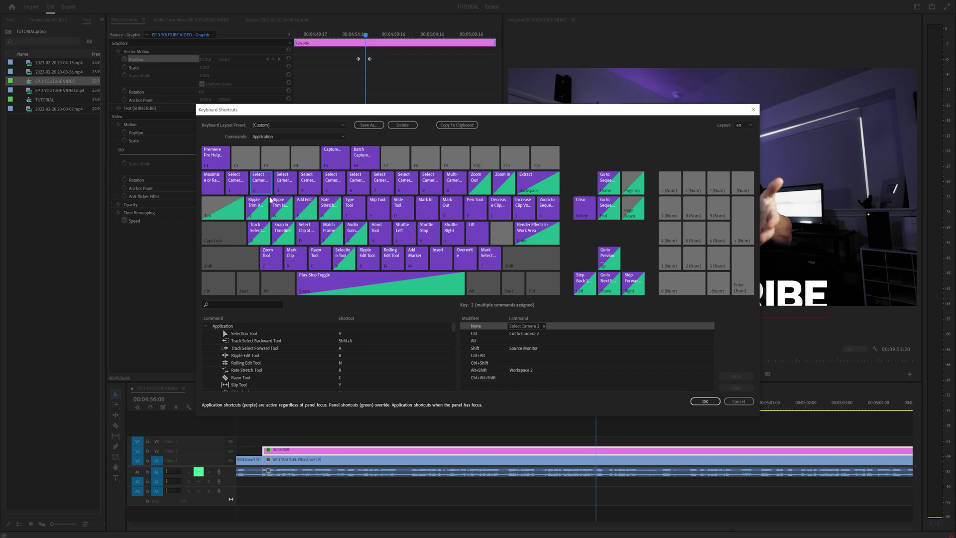
pyautogui.click(242, 189)
pyautogui.click(228, 304)
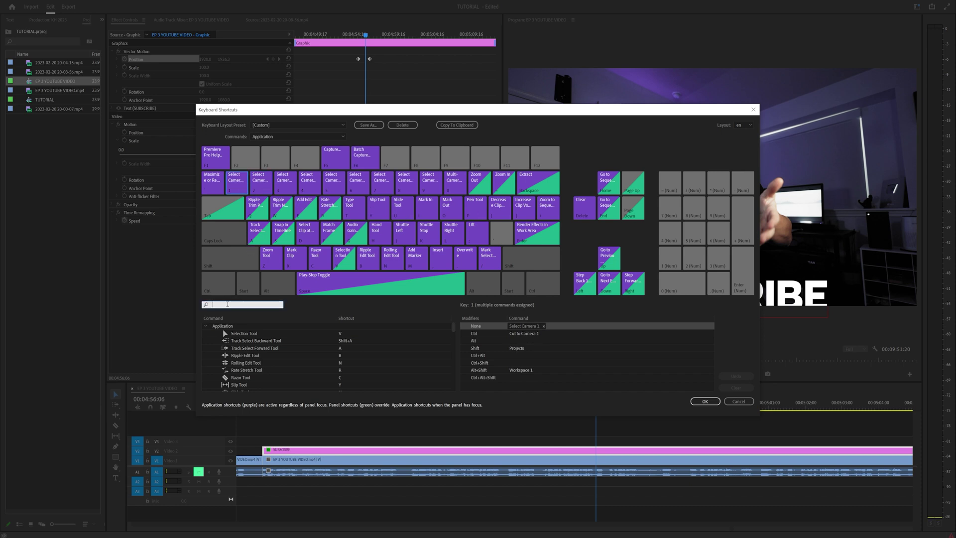
pyautogui.write('ease out')
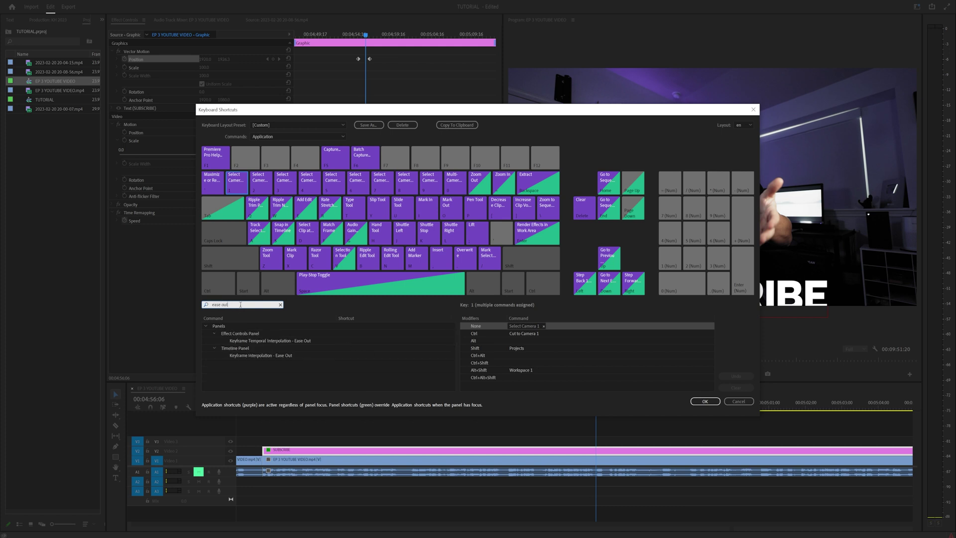
pyautogui.click(253, 343)
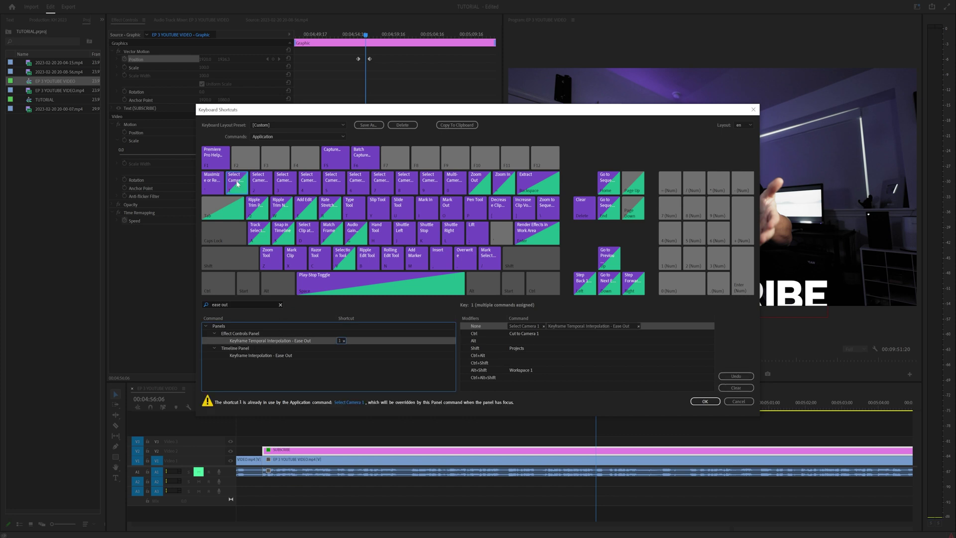
# Assign the 2 key to Keyframe Temporal Interpolation - Ease In and save the keyboard shortcuts
pyautogui.click(271, 302)
pyautogui.write('e')
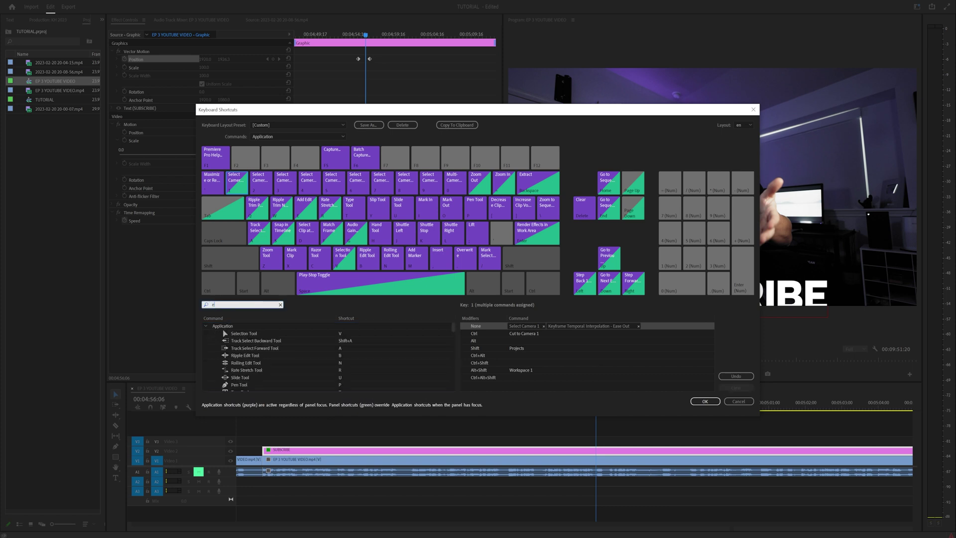
pyautogui.write('ase in')
pyautogui.scroll(-5, 263, 350)
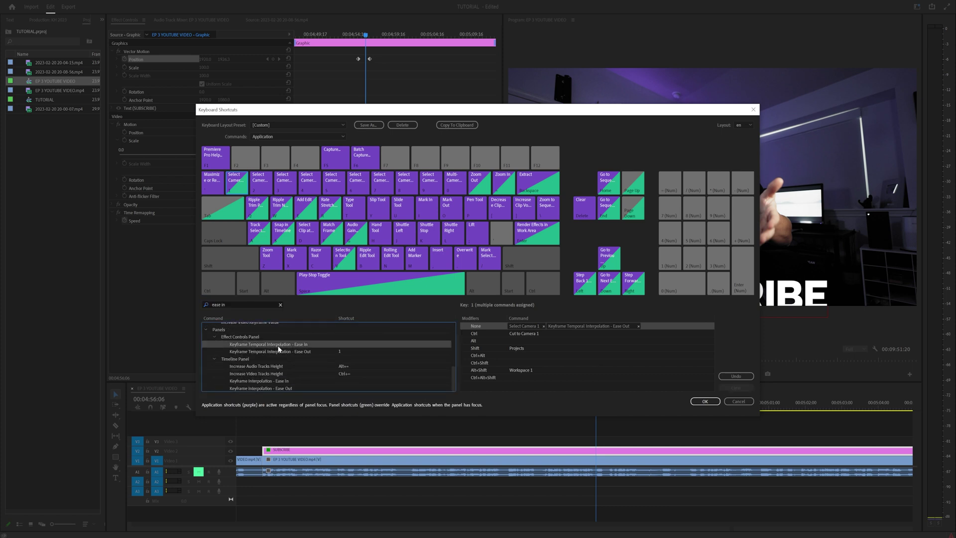
pyautogui.scroll(1, 277, 324)
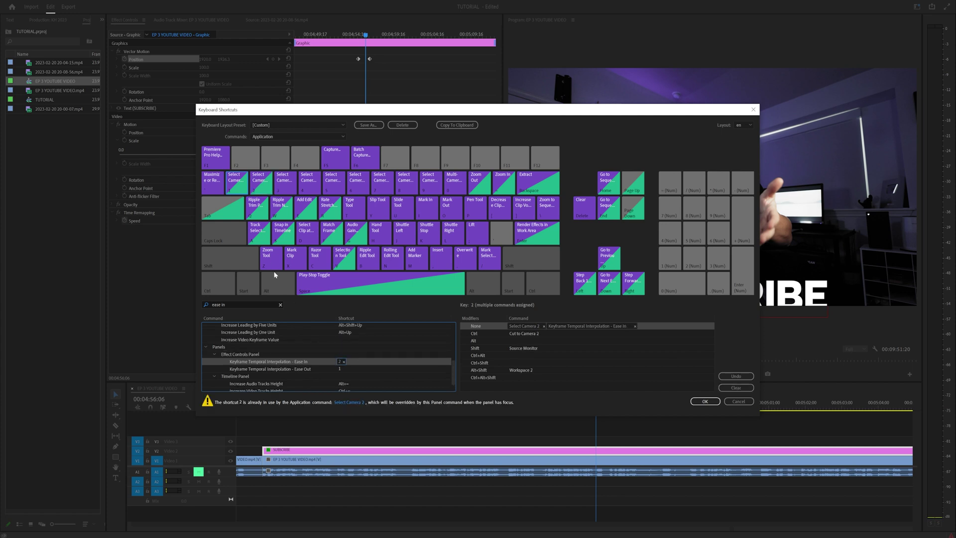
pyautogui.click(711, 403)
# Apply Ease Out to the graphic's first Position keyframe and replay the slide-up animation
pyautogui.moveTo(563, 404); pyautogui.dragTo(551, 404)
pyautogui.press('space')
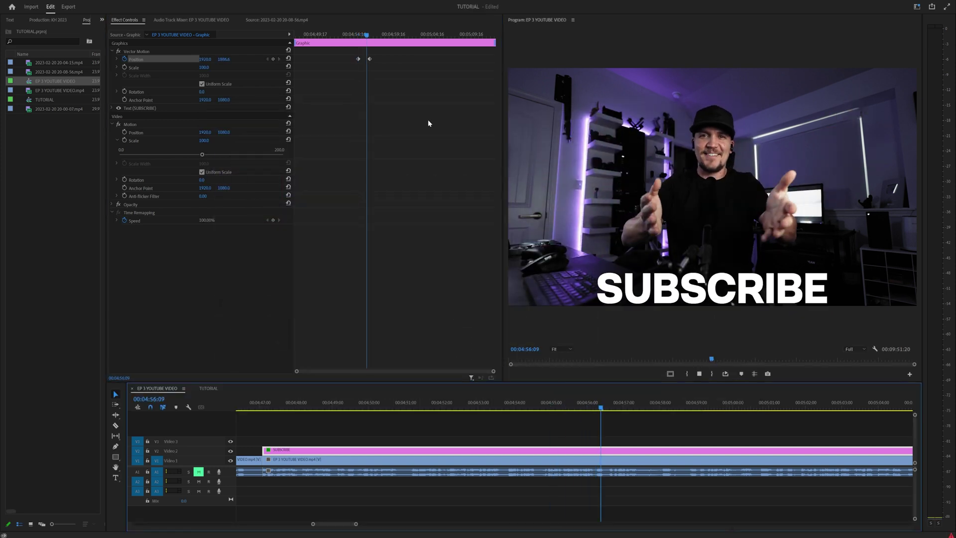
pyautogui.press('space')
pyautogui.click(364, 66)
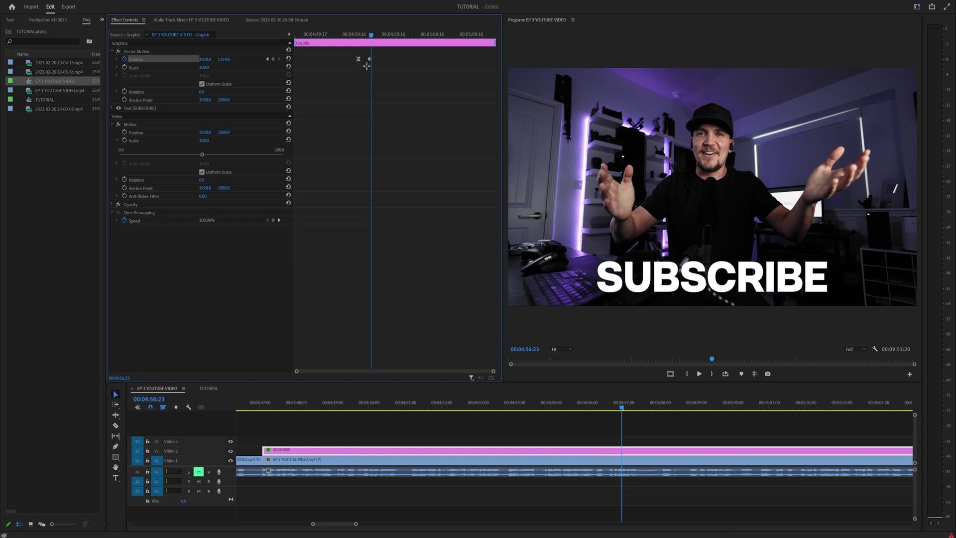
pyautogui.moveTo(599, 411); pyautogui.dragTo(567, 408)
pyautogui.press('space')
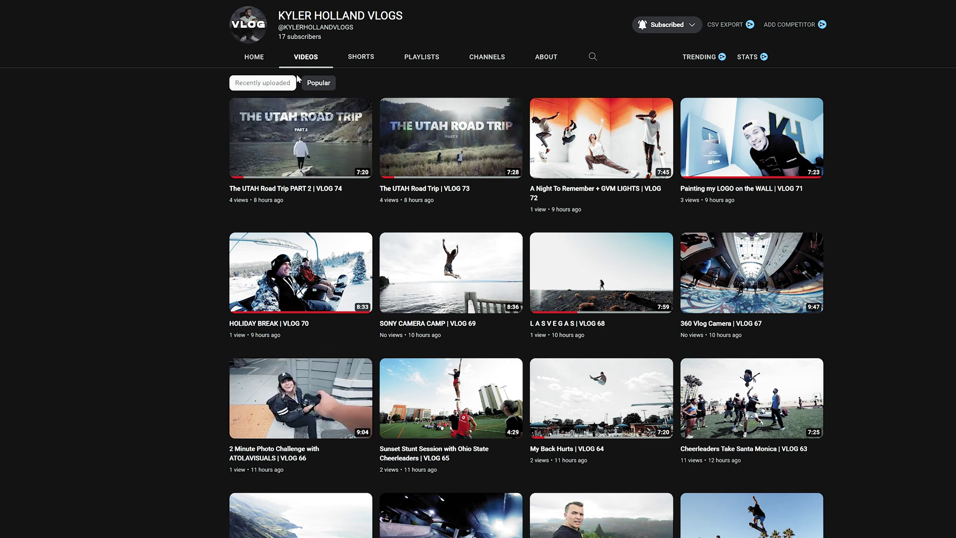
pyautogui.click(268, 60)
pyautogui.click(397, 284)
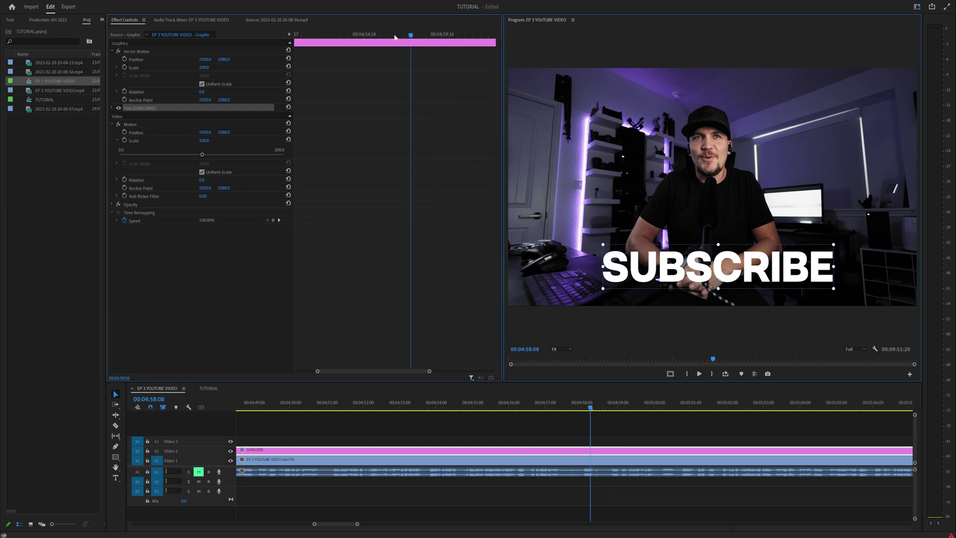
# Keyframe the SUBSCRIBE graphic's position at 00:04:54:02 and set its horizontal position to -2980 at 00:04:55:11
pyautogui.moveTo(395, 37); pyautogui.dragTo(353, 44)
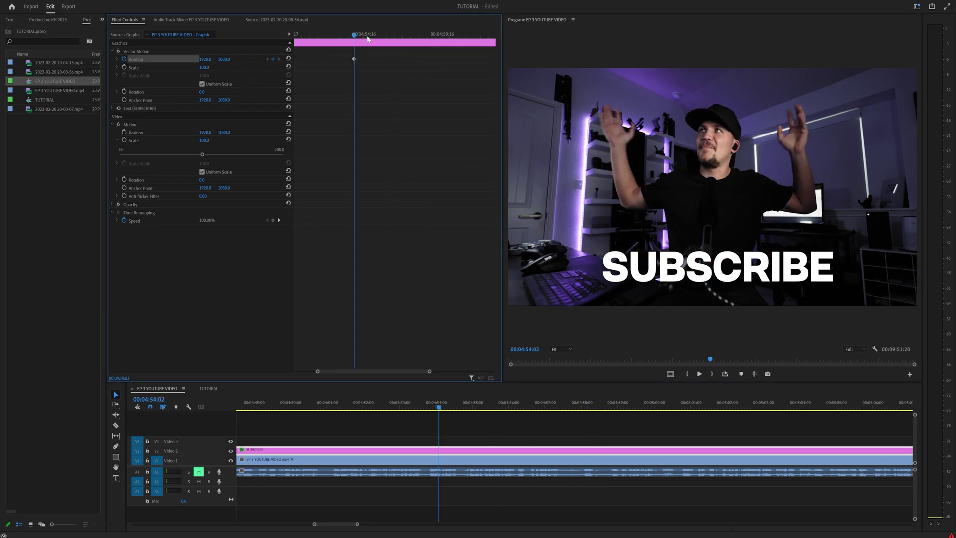
pyautogui.click(376, 36)
pyautogui.moveTo(209, 62); pyautogui.dragTo(189, 62)
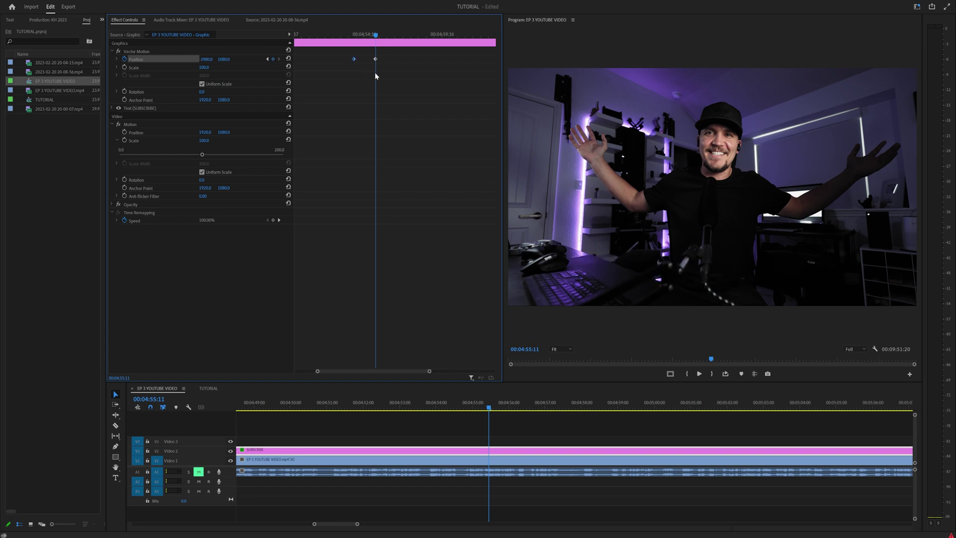
# Apply easing to both Position keyframes and play back the text sliding out of the frame
pyautogui.keyDown('ctrl'); pyautogui.click(375, 59); pyautogui.keyUp('ctrl')
pyautogui.click(351, 39)
pyautogui.press('space')
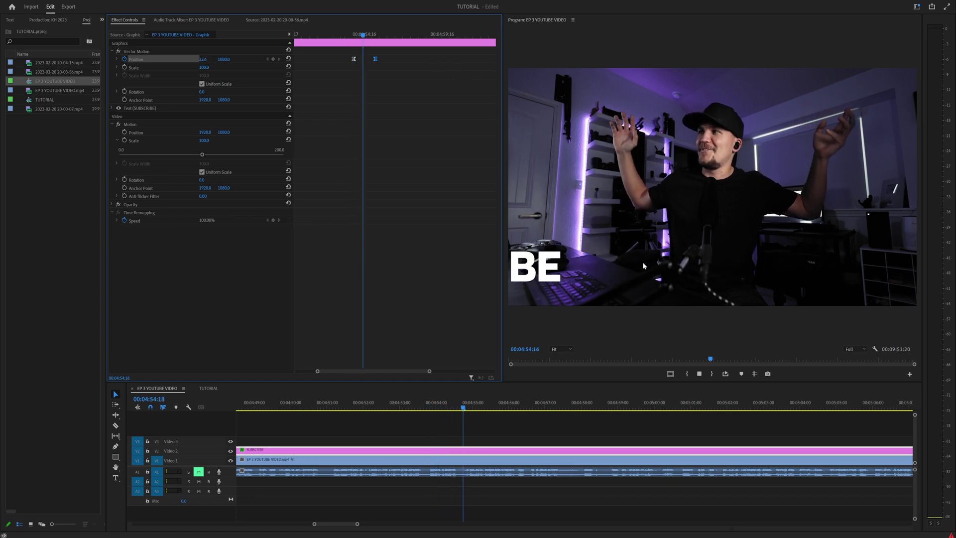
pyautogui.click(354, 34)
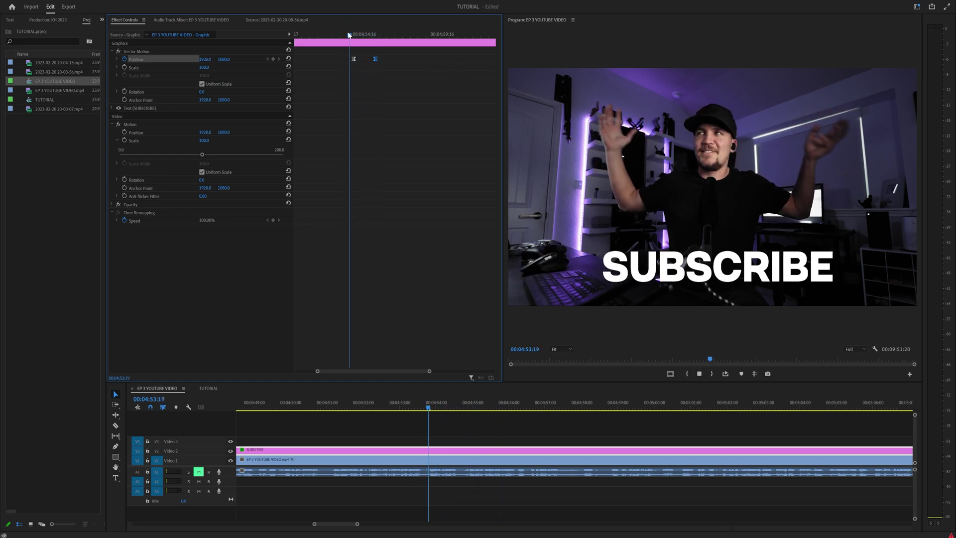
pyautogui.click(349, 35)
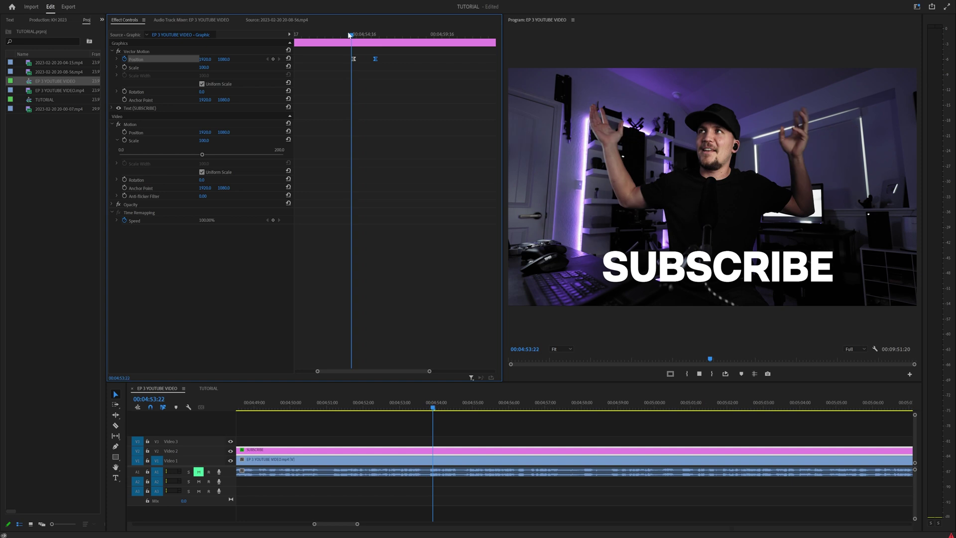
pyautogui.press('space')
# Keyframe the EP 3 YOUTUBE VIDEO clip's Scale at 00:04:55:07 and set it to 150 at 00:04:56:23
pyautogui.click(488, 456)
pyautogui.click(124, 67)
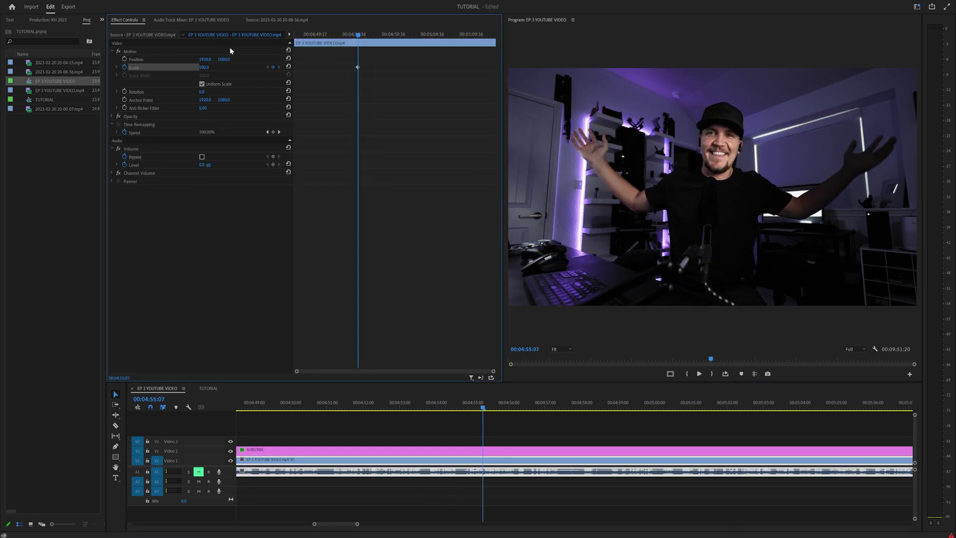
pyautogui.click(370, 36)
pyautogui.click(208, 67)
pyautogui.write('15')
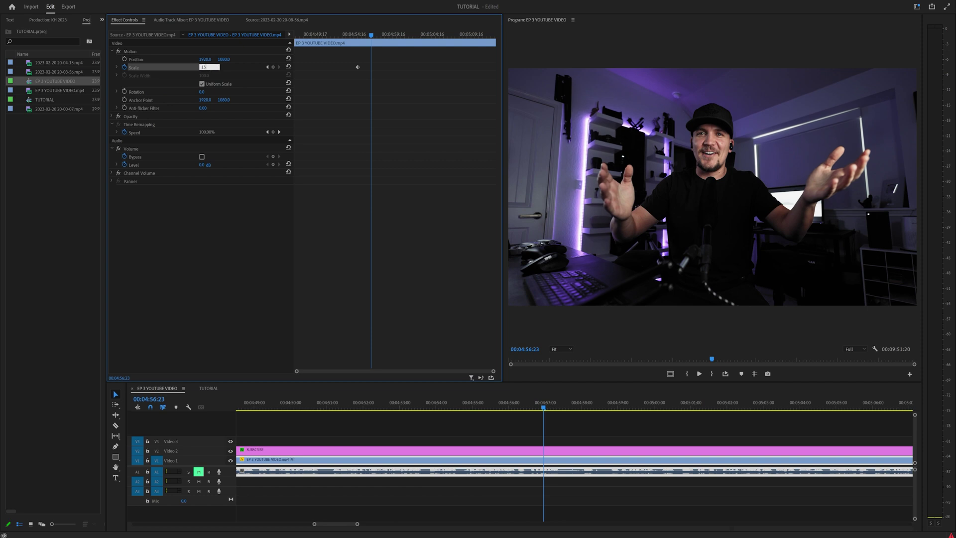
pyautogui.write('0')
pyautogui.press('Return')
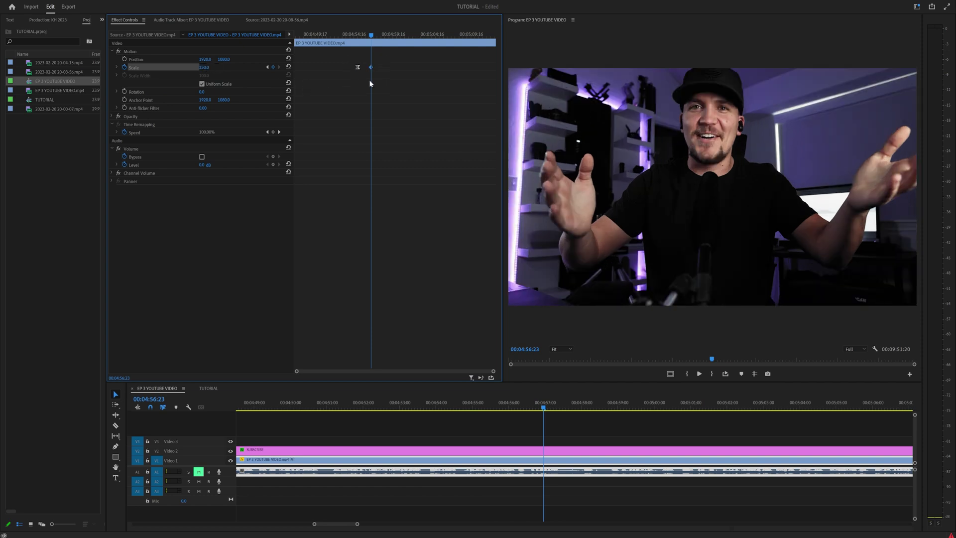
# Ease the clip's second Scale keyframe and play back the zoom-in
pyautogui.press('F9')
pyautogui.click(353, 36)
pyautogui.press('space')
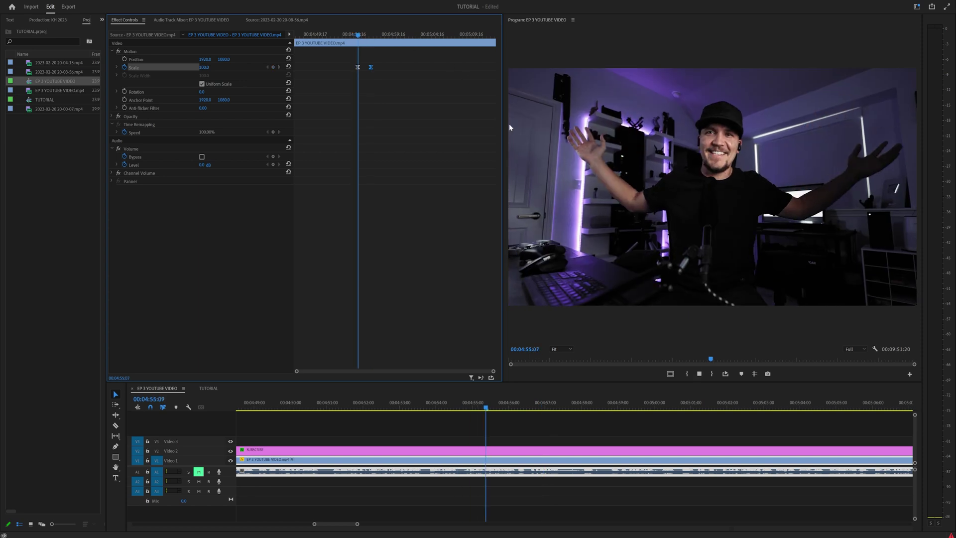